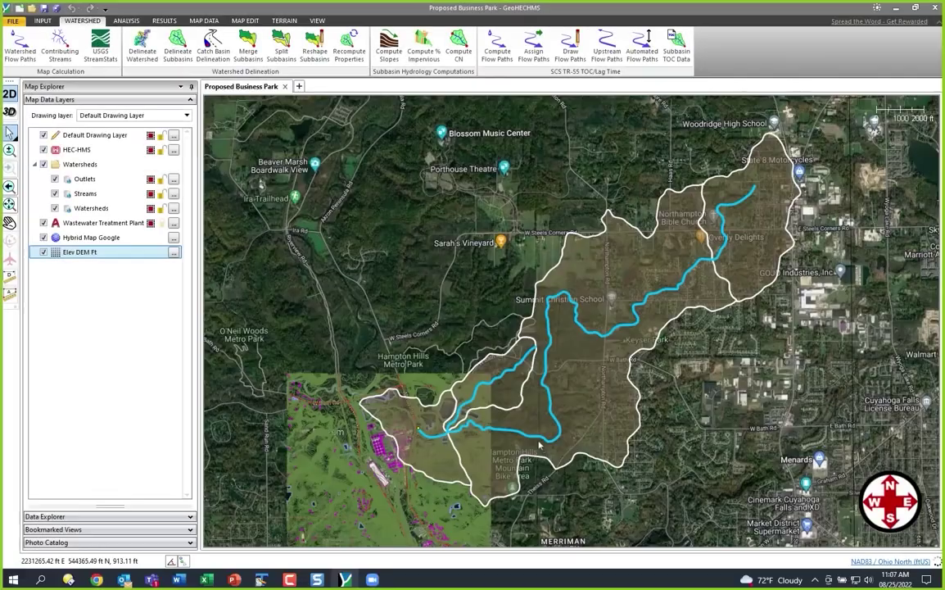
Set up a subbasin delineation limited to a rectangle around the whole existing watershed, using the terrain surface cell size for thinning.
{"action": "left_click", "coordinate": [177, 49]}
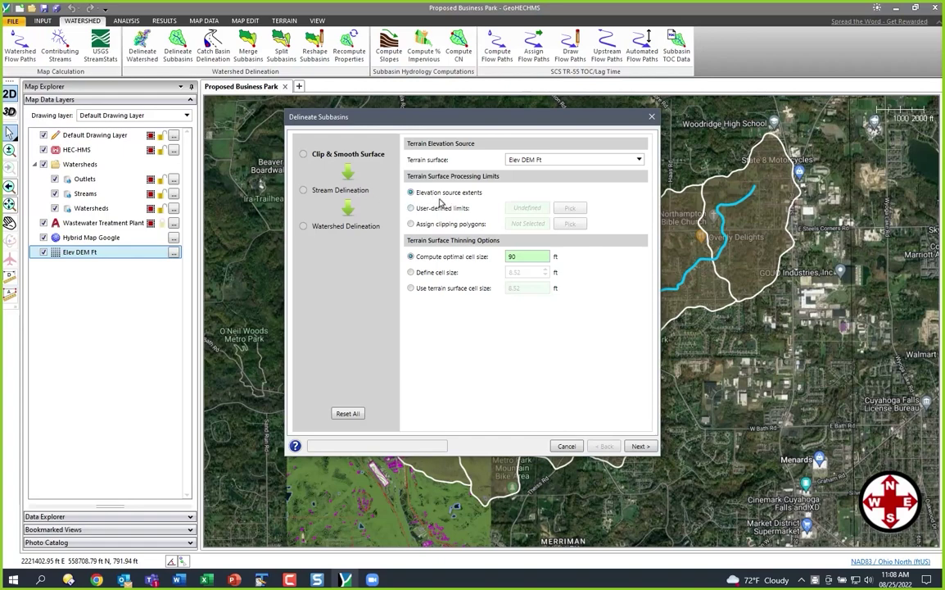
{"action": "left_click", "coordinate": [412, 207]}
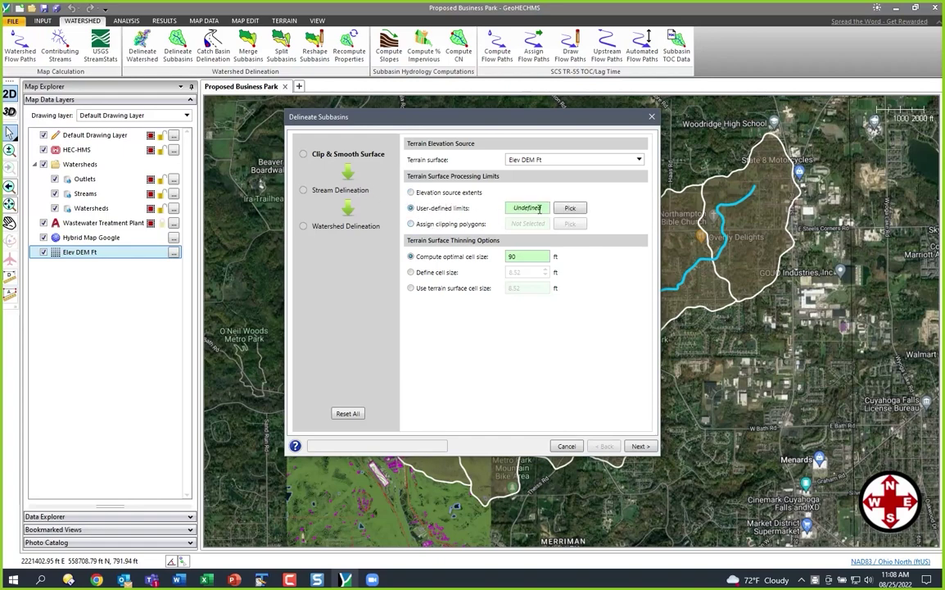
{"action": "left_click", "coordinate": [570, 208]}
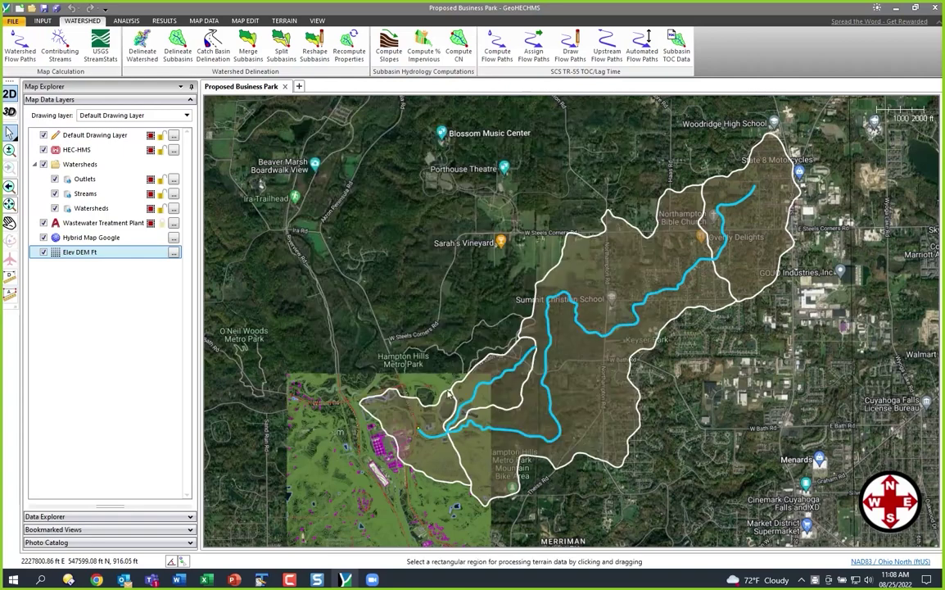
{"action": "left_click_drag", "start_coordinate": [398, 522], "coordinate": [812, 120]}
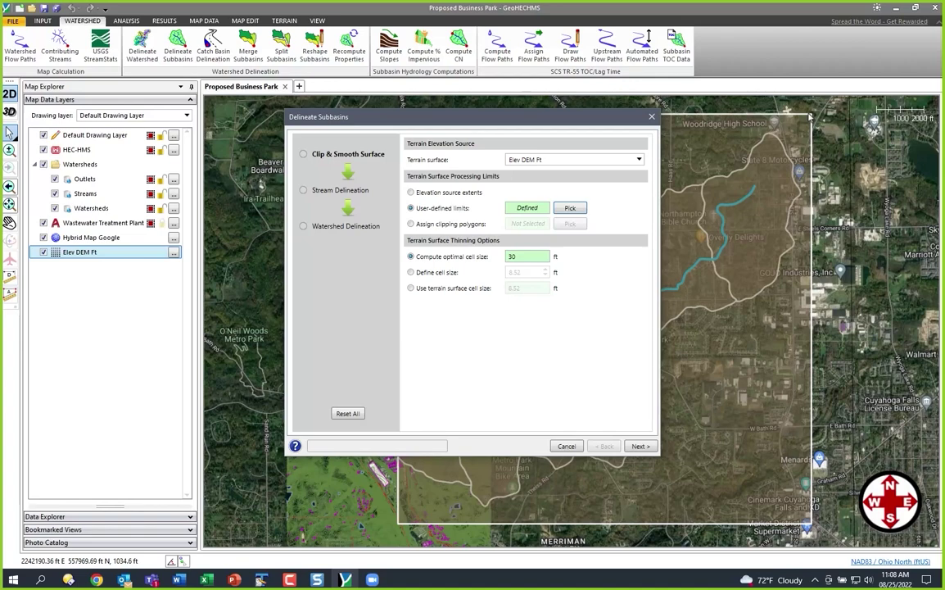
{"action": "left_click", "coordinate": [447, 290]}
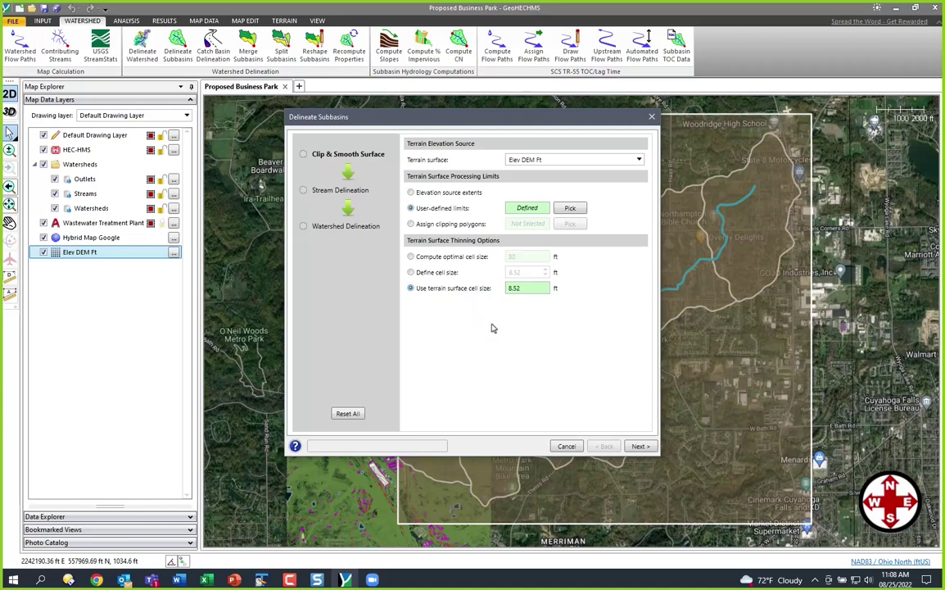
{"action": "left_click", "coordinate": [640, 446]}
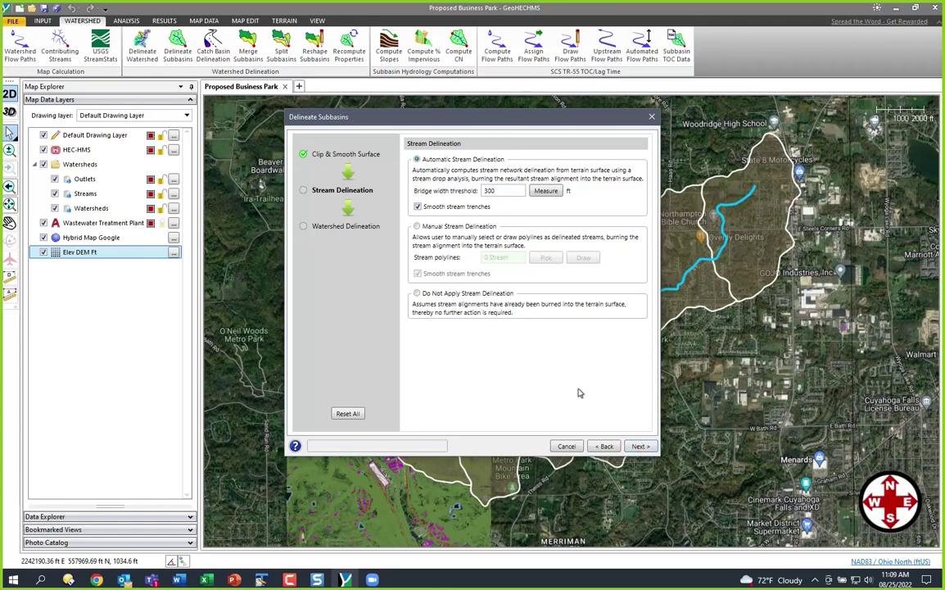
Choose automatic stream delineation with a 300 ft bridge width threshold and smoothed stream trenches, and proceed to watershed delineation.
{"action": "left_click", "coordinate": [434, 230]}
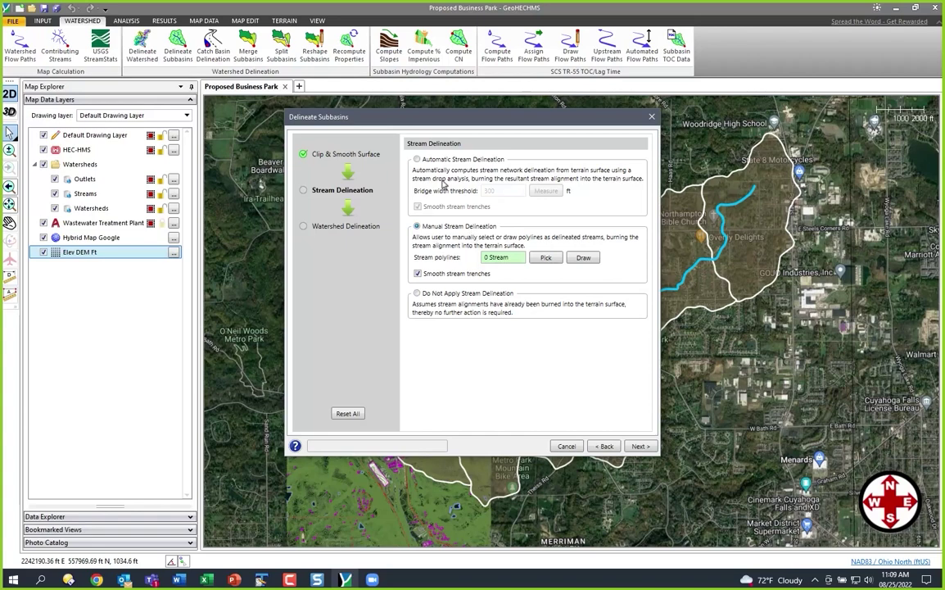
{"action": "left_click", "coordinate": [418, 159]}
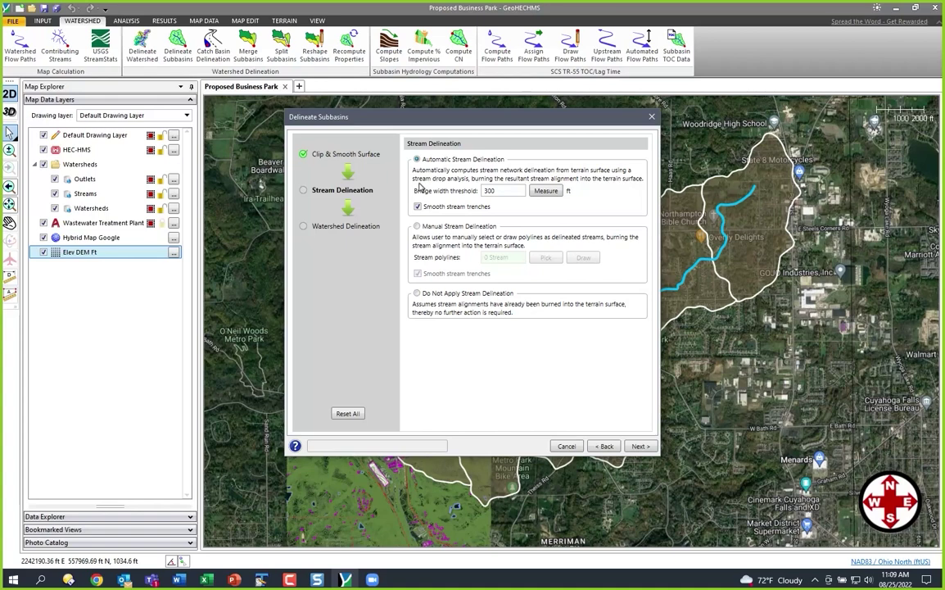
{"action": "left_click", "coordinate": [639, 446]}
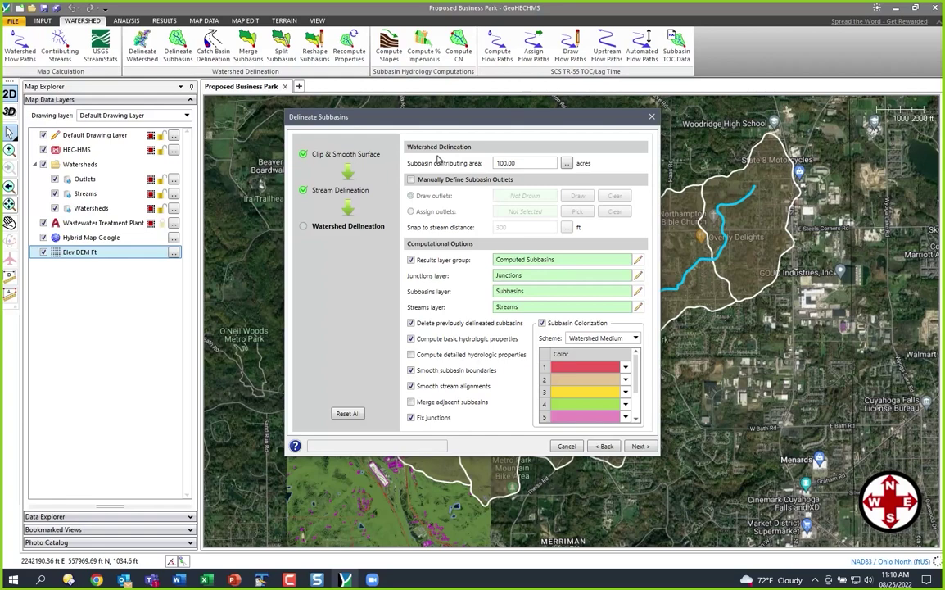
Set the subbasin contributing area to 500 acres and enable manually defined subbasin outlets.
{"action": "left_click_drag", "start_coordinate": [518, 163], "coordinate": [488, 166]}
{"action": "type", "text": "500"}
{"action": "left_click", "coordinate": [411, 181]}
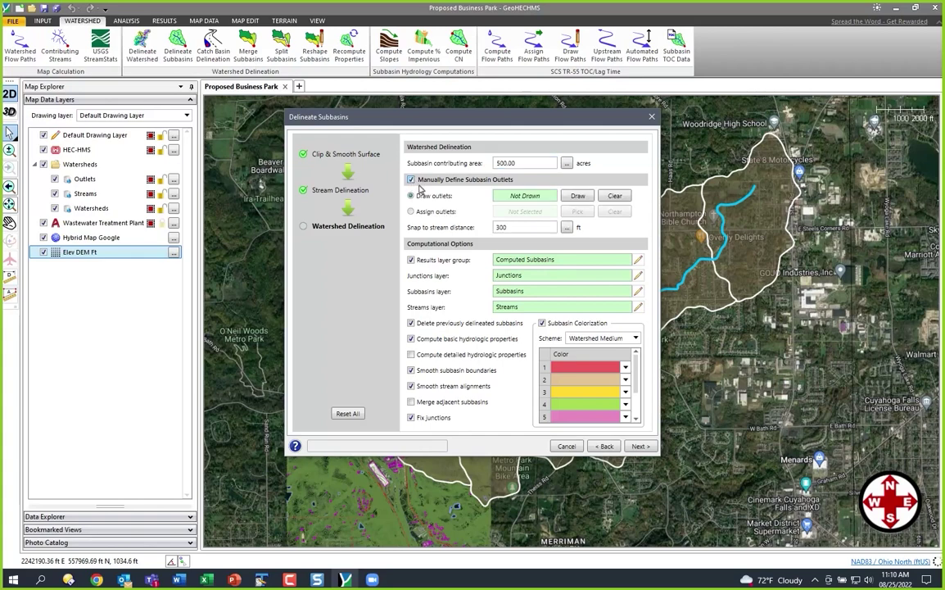
Hide the Watersheds layer and draw the first outlet on Woodward Creek just east of Akron Peninsula Rd.
{"action": "left_click", "coordinate": [577, 195]}
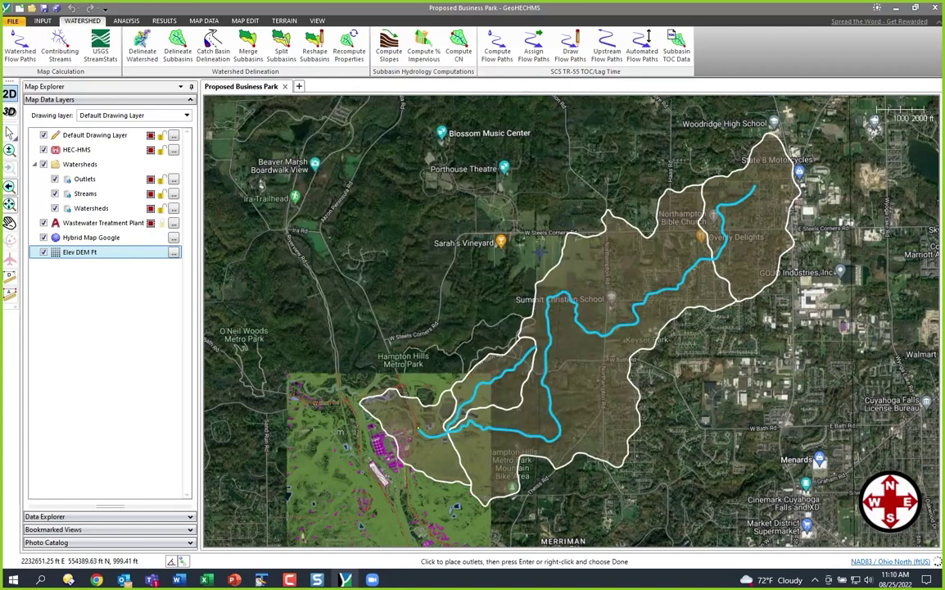
{"action": "scroll", "coordinate": [433, 436], "scroll_direction": "up", "scroll_amount": 5}
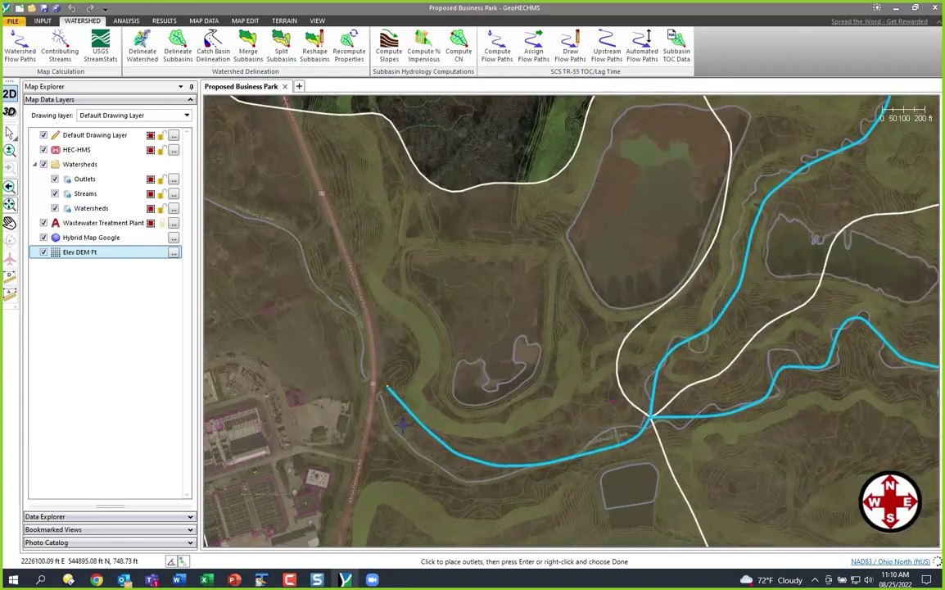
{"action": "left_click", "coordinate": [55, 209]}
{"action": "scroll", "coordinate": [375, 407], "scroll_direction": "up", "scroll_amount": 3}
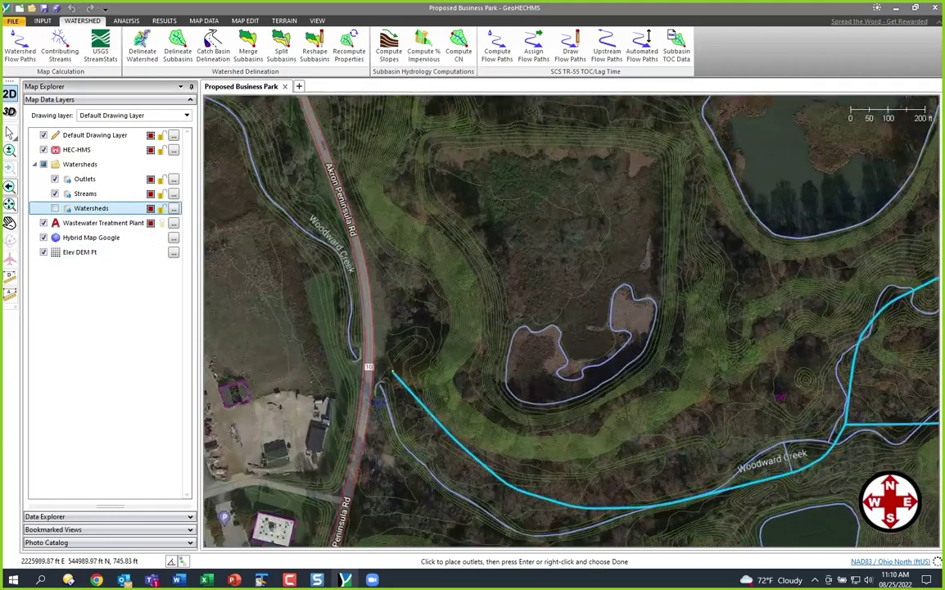
{"action": "scroll", "coordinate": [393, 368], "scroll_direction": "up", "scroll_amount": 1}
{"action": "left_click", "coordinate": [382, 380]}
Place a second outlet at the Woodward Creek crossing on the north side of W Bath Rd.
{"action": "scroll", "coordinate": [393, 393], "scroll_direction": "down", "scroll_amount": 5}
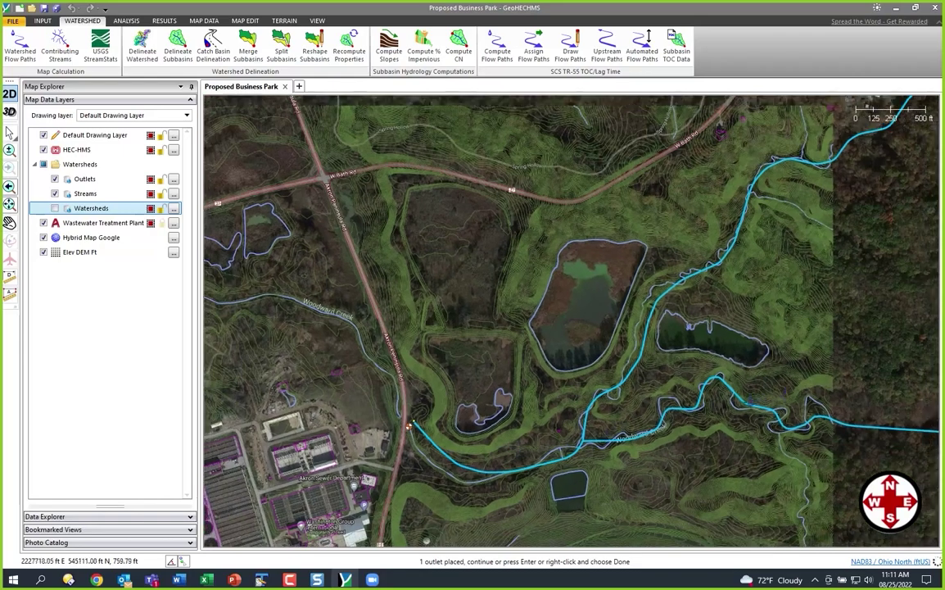
{"action": "left_click_drag", "start_coordinate": [775, 403], "coordinate": [470, 393]}
{"action": "left_click_drag", "start_coordinate": [737, 463], "coordinate": [552, 450]}
{"action": "scroll", "coordinate": [565, 279], "scroll_direction": "up", "scroll_amount": 3}
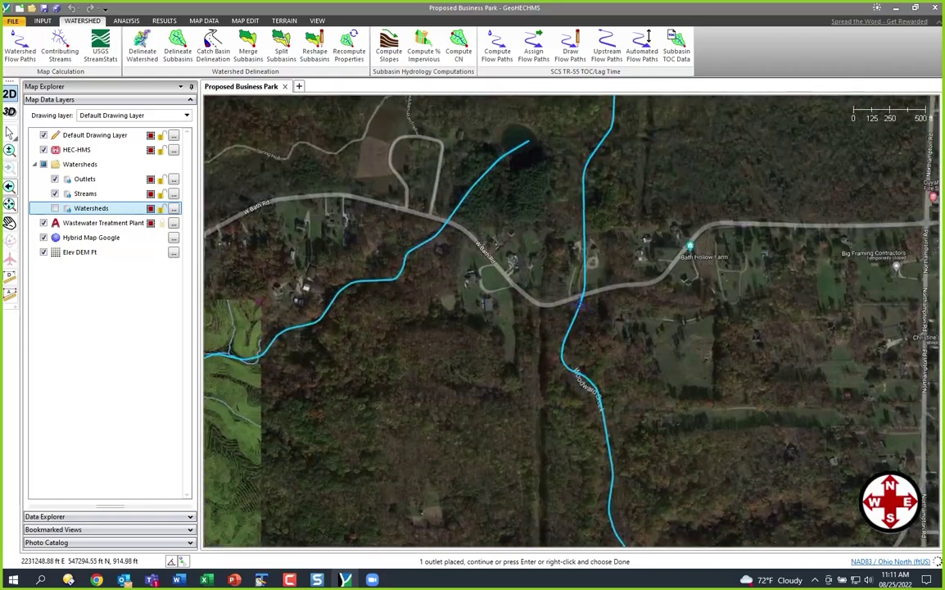
{"action": "scroll", "coordinate": [567, 291], "scroll_direction": "up", "scroll_amount": 3}
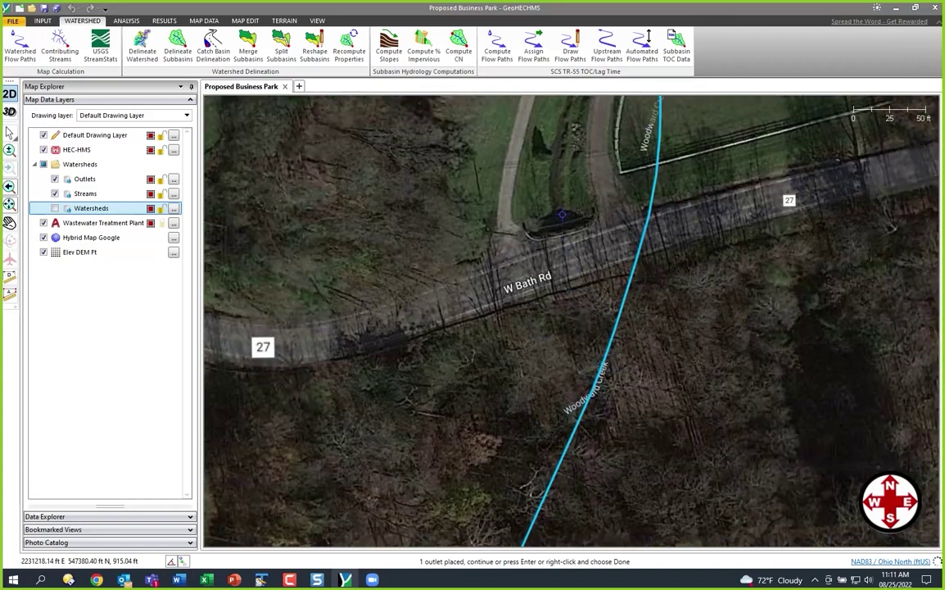
{"action": "left_click", "coordinate": [557, 215]}
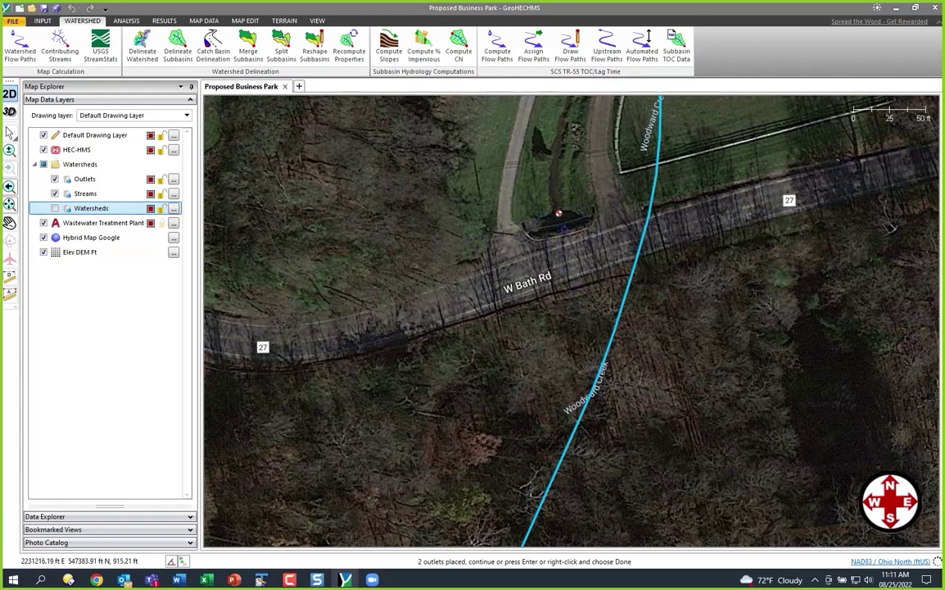
Place a third outlet at the Woodward Creek crossing on the east side of Northampton Rd.
{"action": "scroll", "coordinate": [564, 261], "scroll_direction": "down", "scroll_amount": 2}
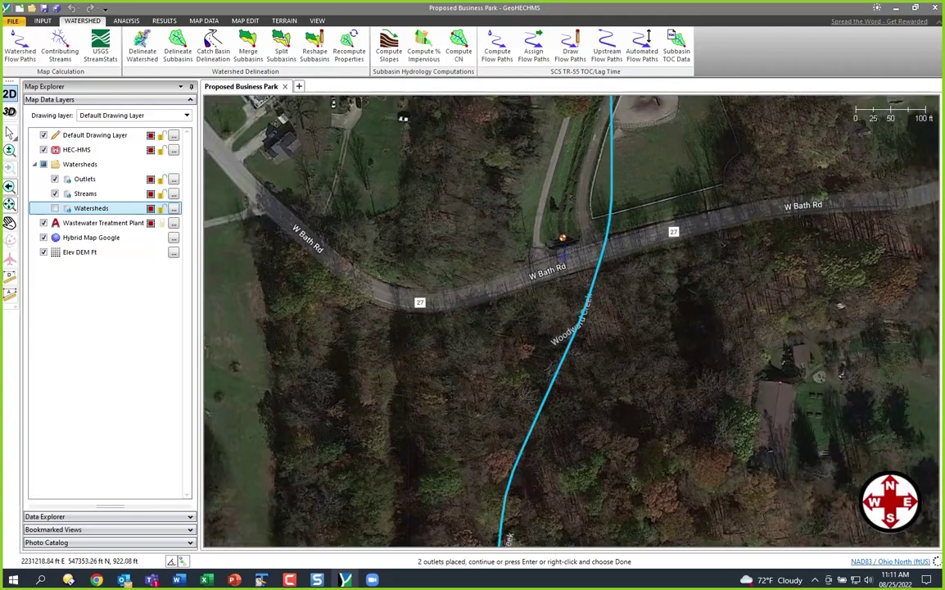
{"action": "scroll", "coordinate": [564, 246], "scroll_direction": "down", "scroll_amount": 2}
{"action": "left_click_drag", "start_coordinate": [565, 264], "coordinate": [504, 471]}
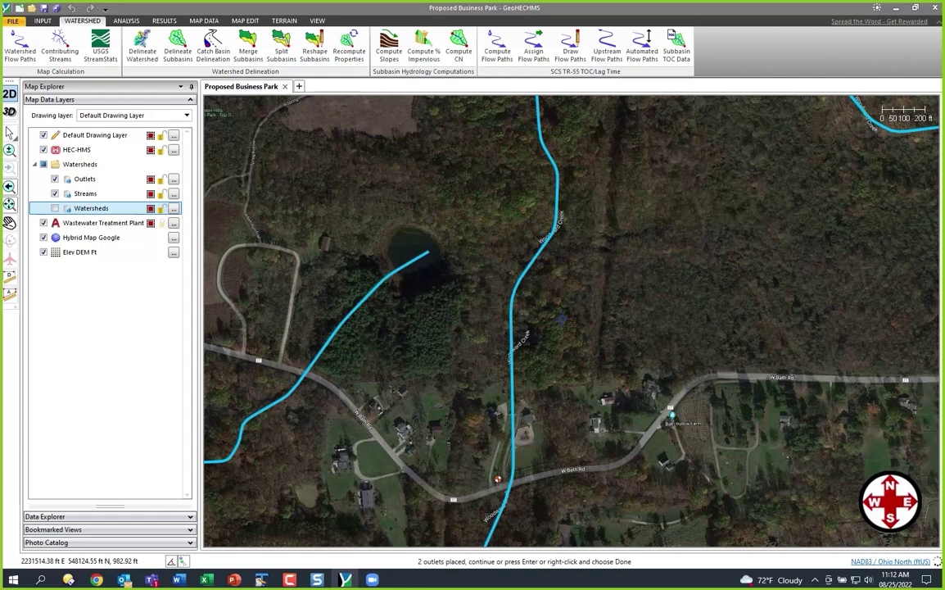
{"action": "key", "text": "Right"}
{"action": "key", "text": "Up"}
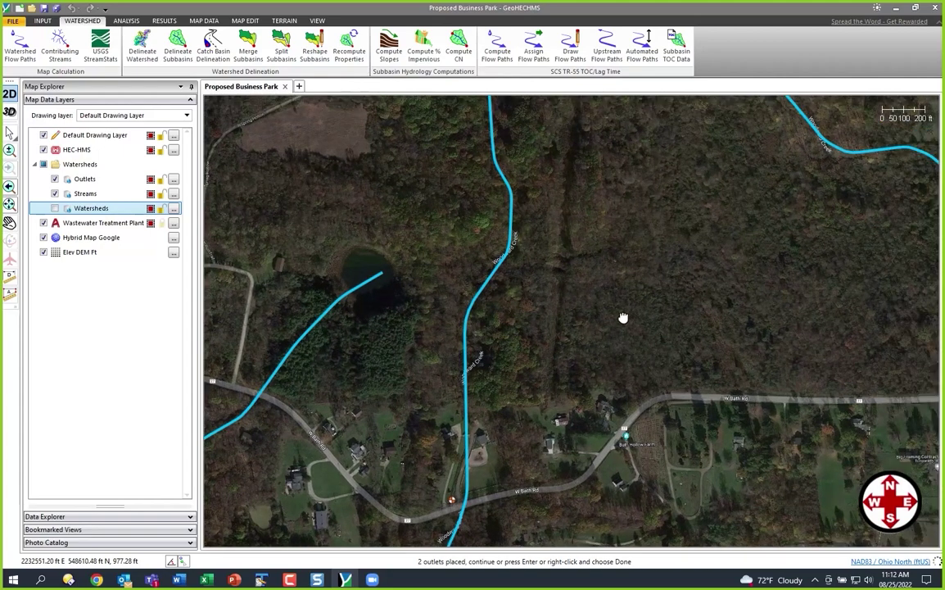
{"action": "scroll", "coordinate": [801, 335], "scroll_direction": "up", "scroll_amount": 3}
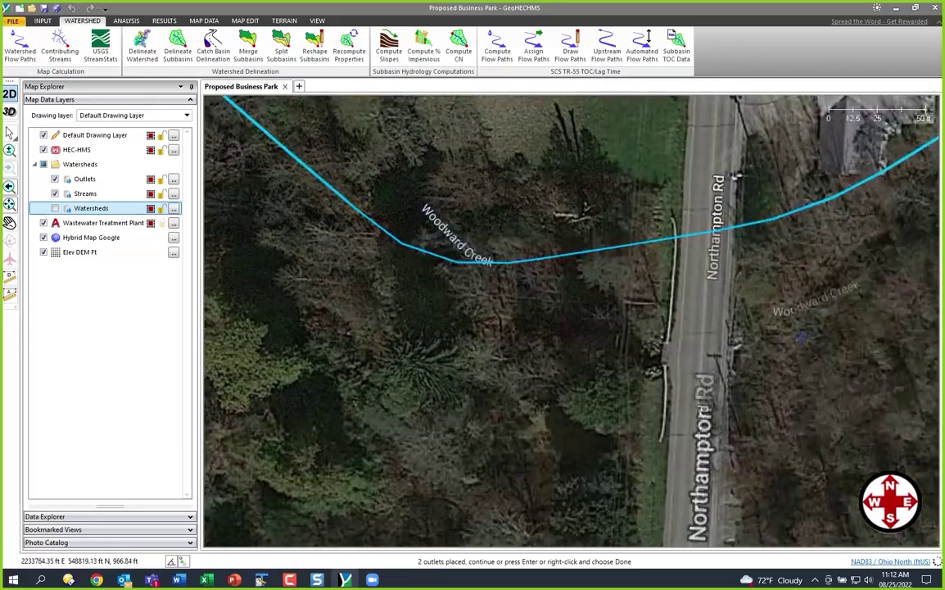
{"action": "scroll", "coordinate": [801, 336], "scroll_direction": "up", "scroll_amount": 2}
{"action": "left_click", "coordinate": [706, 370]}
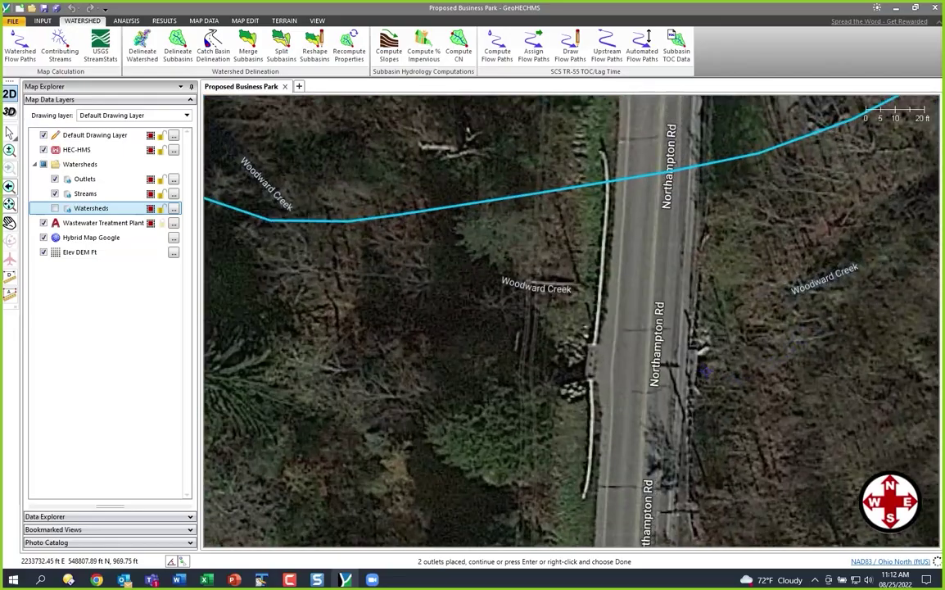
Place a fourth outlet at the Woodward Creek crossing on the north side of Chart Rd and finish drawing outlets.
{"action": "scroll", "coordinate": [644, 365], "scroll_direction": "down", "scroll_amount": 5}
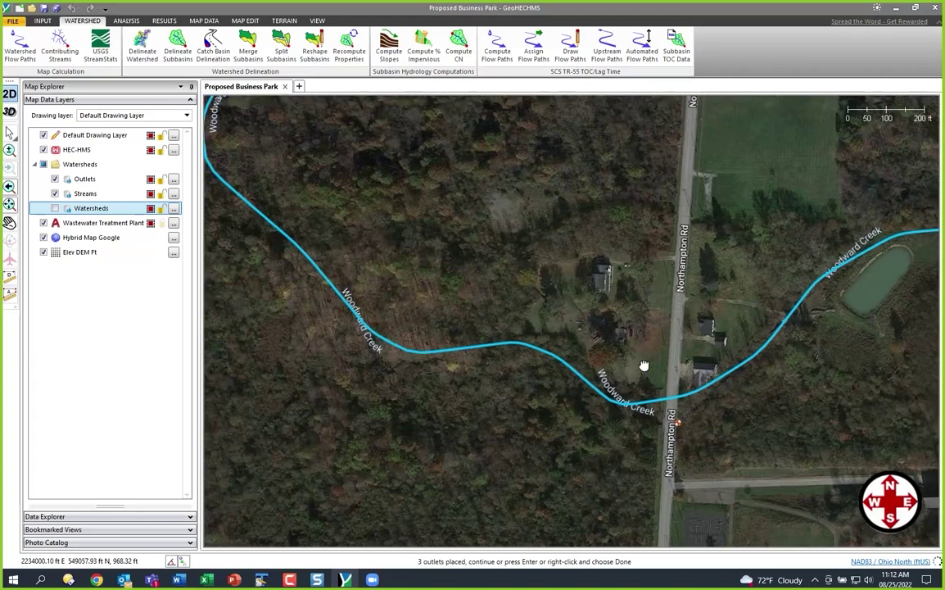
{"action": "left_click_drag", "start_coordinate": [644, 365], "coordinate": [530, 416]}
{"action": "scroll", "coordinate": [643, 324], "scroll_direction": "up", "scroll_amount": 3}
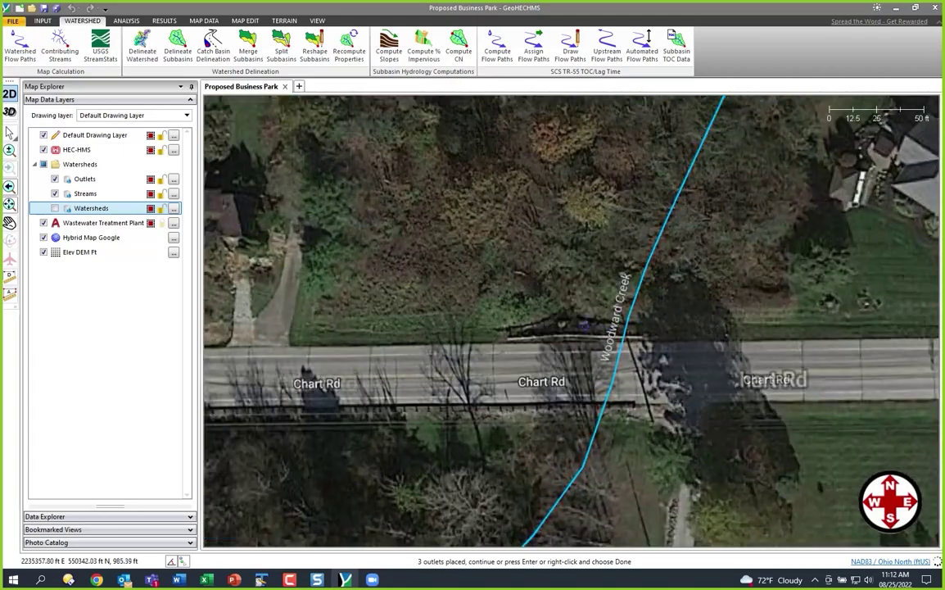
{"action": "left_click", "coordinate": [568, 309]}
{"action": "scroll", "coordinate": [561, 389], "scroll_direction": "down", "scroll_amount": 2}
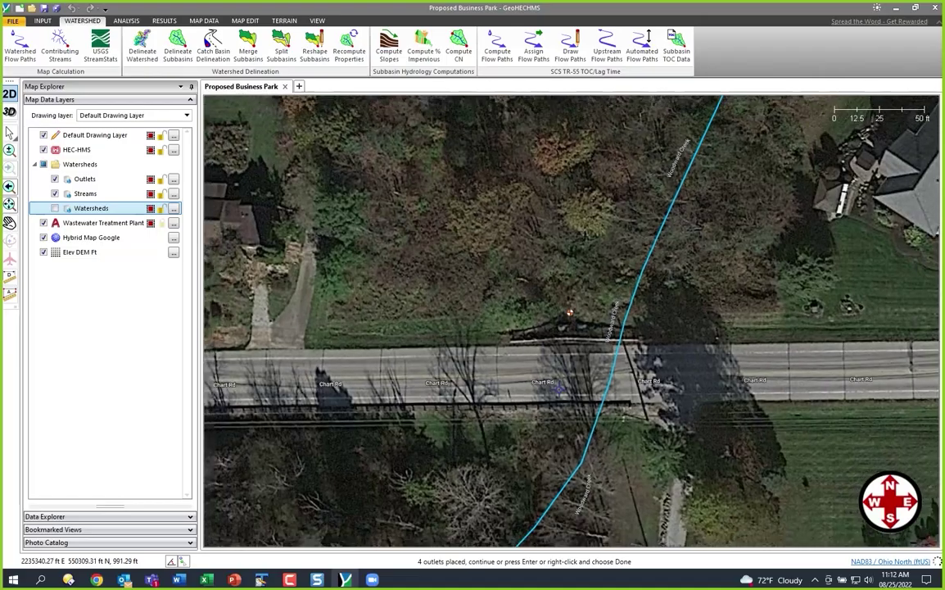
{"action": "scroll", "coordinate": [560, 387], "scroll_direction": "down", "scroll_amount": 8}
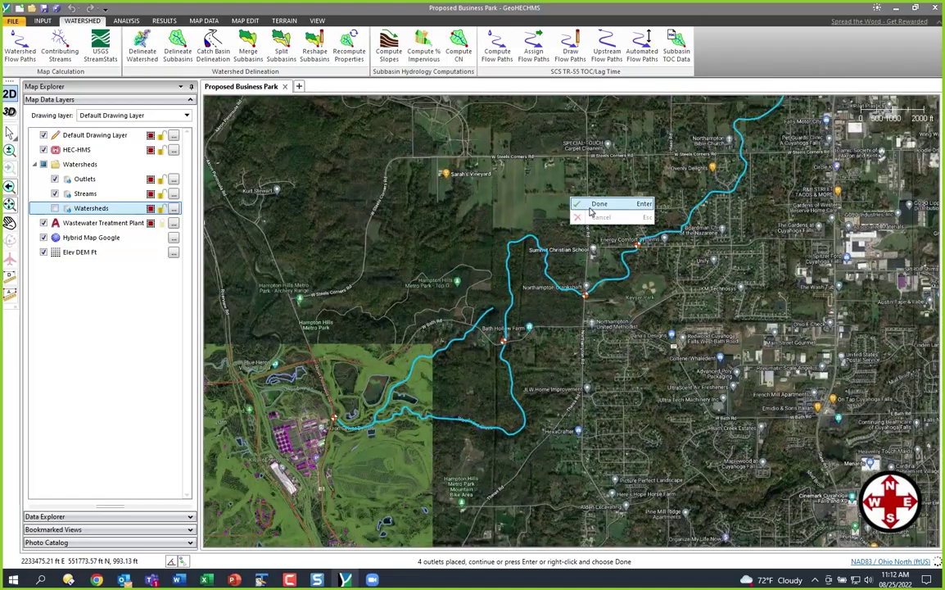
{"action": "left_click", "coordinate": [591, 210]}
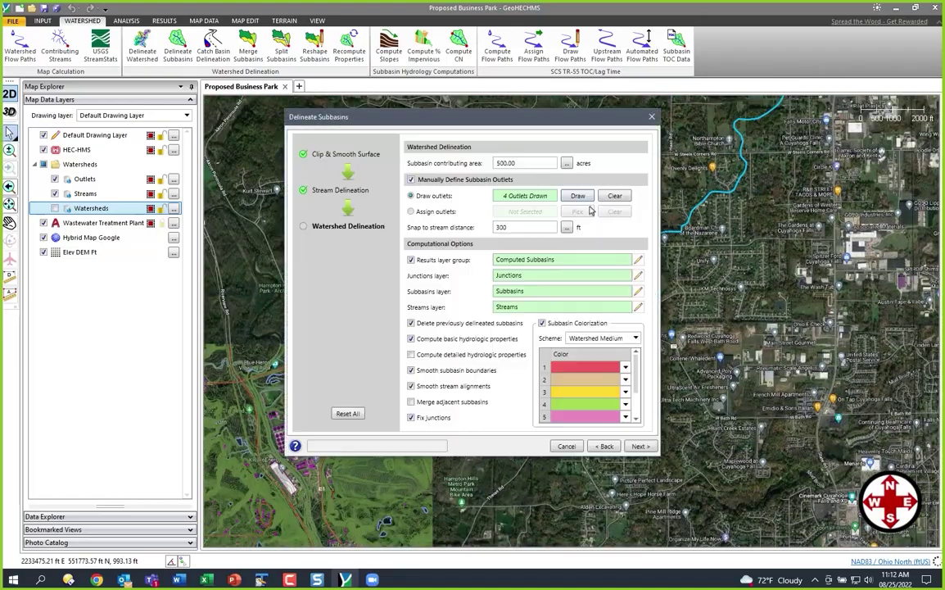
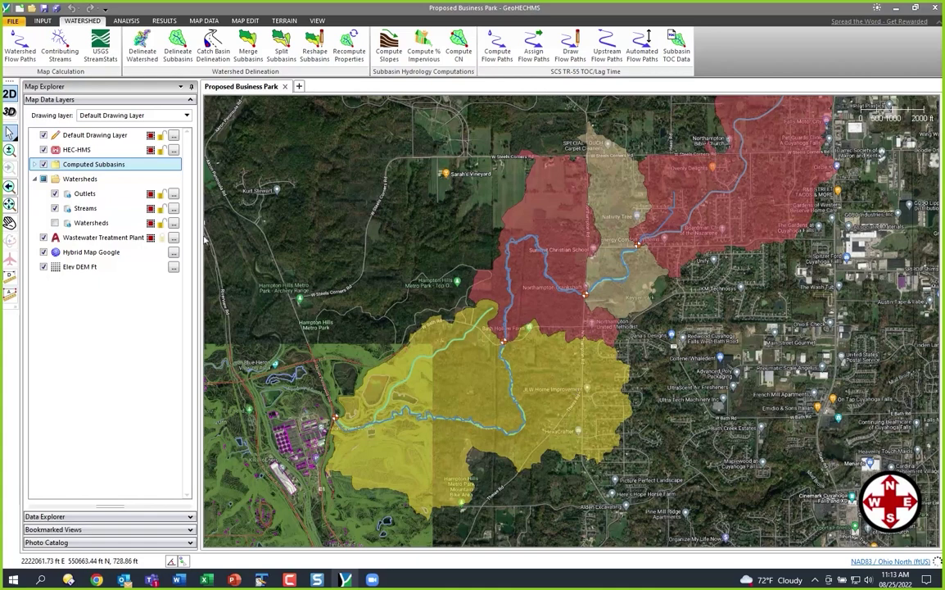
Examine the computed attributes of the yellow downstream subbasin, such as basin area and stream slope and length, and deselect it.
{"action": "left_click", "coordinate": [572, 414]}
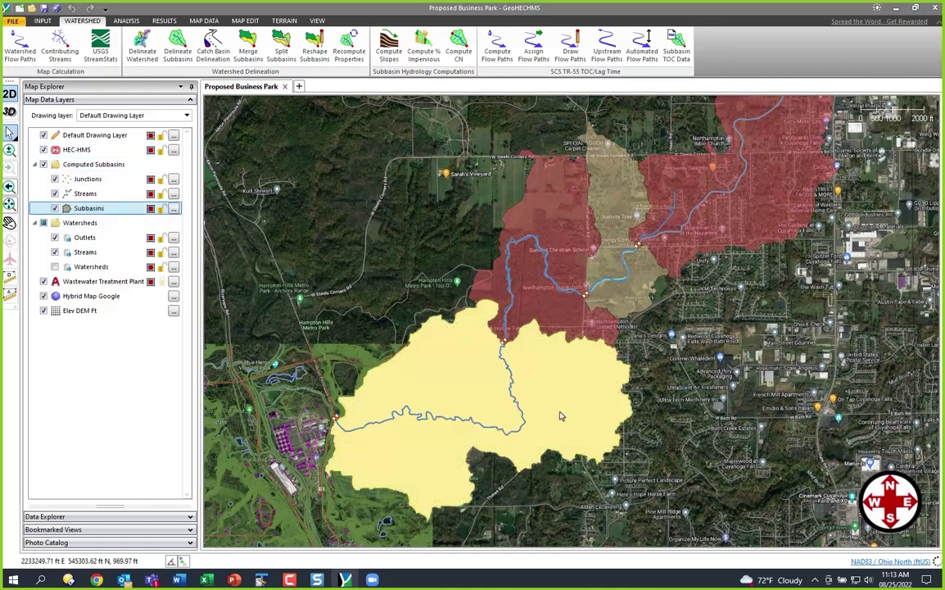
{"action": "left_click", "coordinate": [70, 517]}
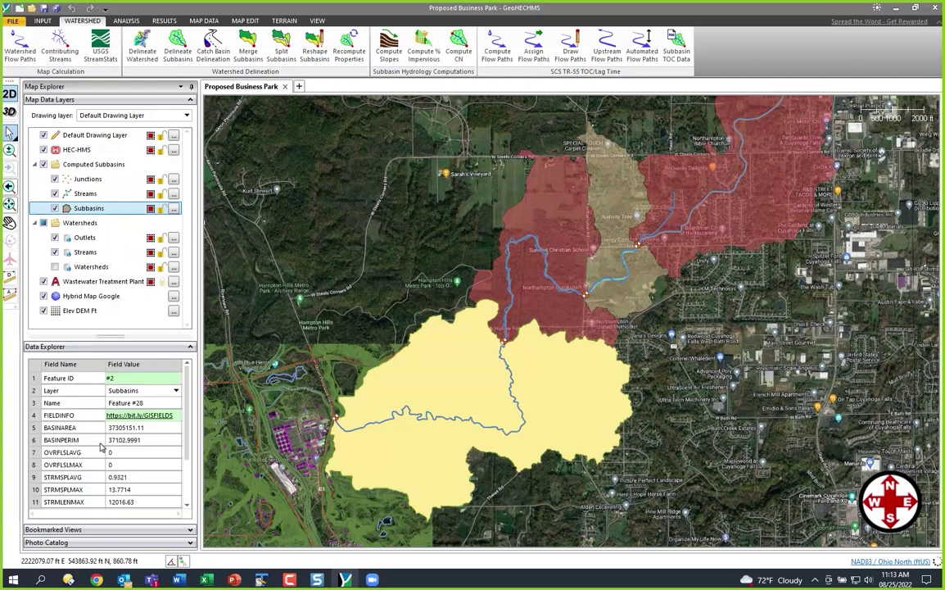
{"action": "scroll", "coordinate": [75, 440], "scroll_direction": "down", "scroll_amount": 1}
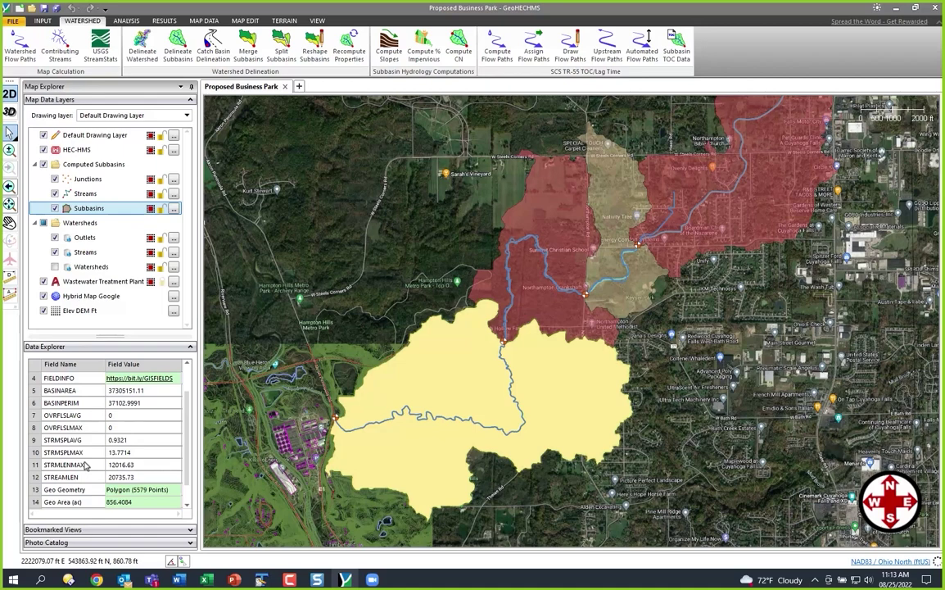
{"action": "left_click", "coordinate": [108, 346]}
{"action": "left_click", "coordinate": [484, 438]}
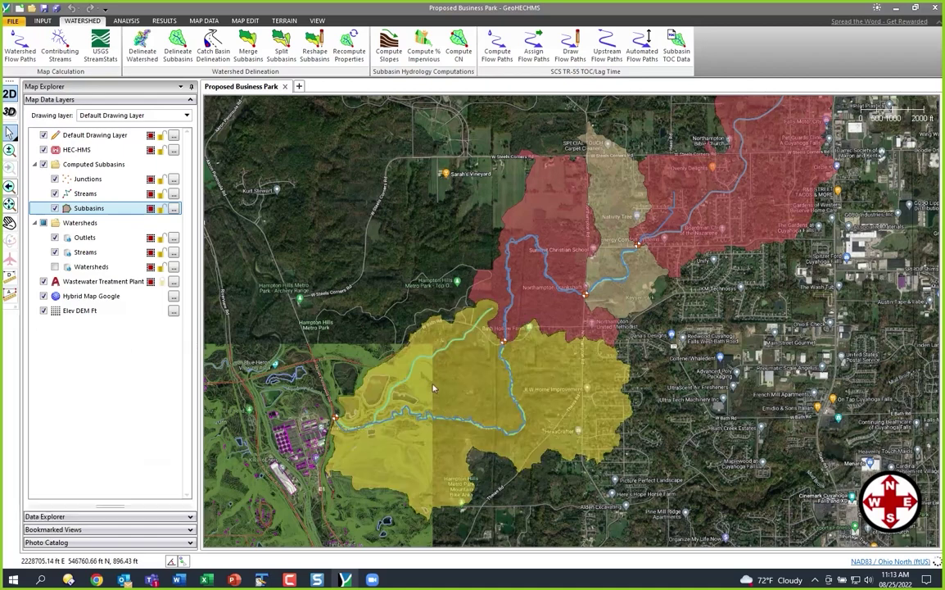
Show the original Watersheds layer again and compare the computed streams and subbasin boundaries with the original ones.
{"action": "scroll", "coordinate": [484, 439], "scroll_direction": "up", "scroll_amount": 2}
{"action": "scroll", "coordinate": [484, 438], "scroll_direction": "up", "scroll_amount": 4}
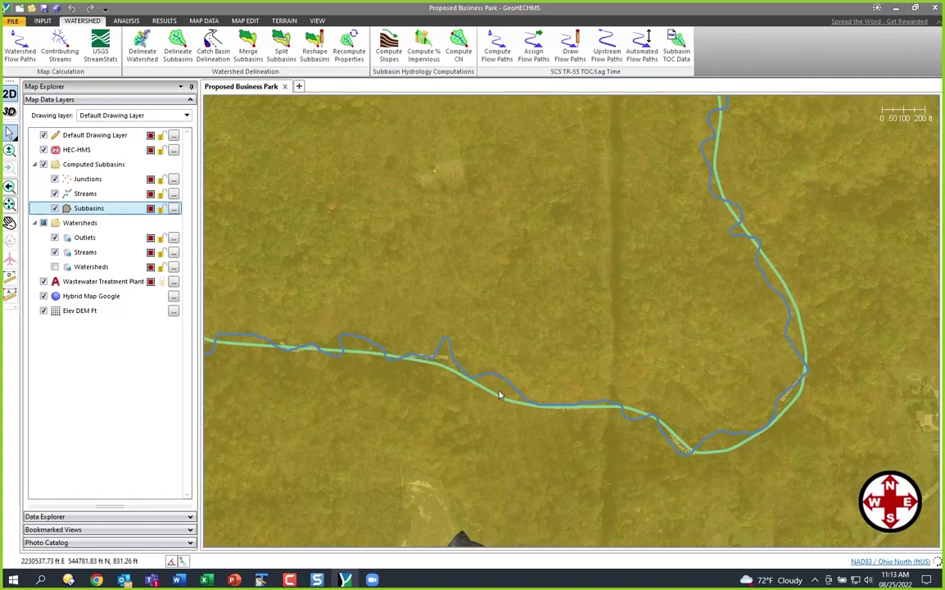
{"action": "scroll", "coordinate": [498, 391], "scroll_direction": "down", "scroll_amount": 5}
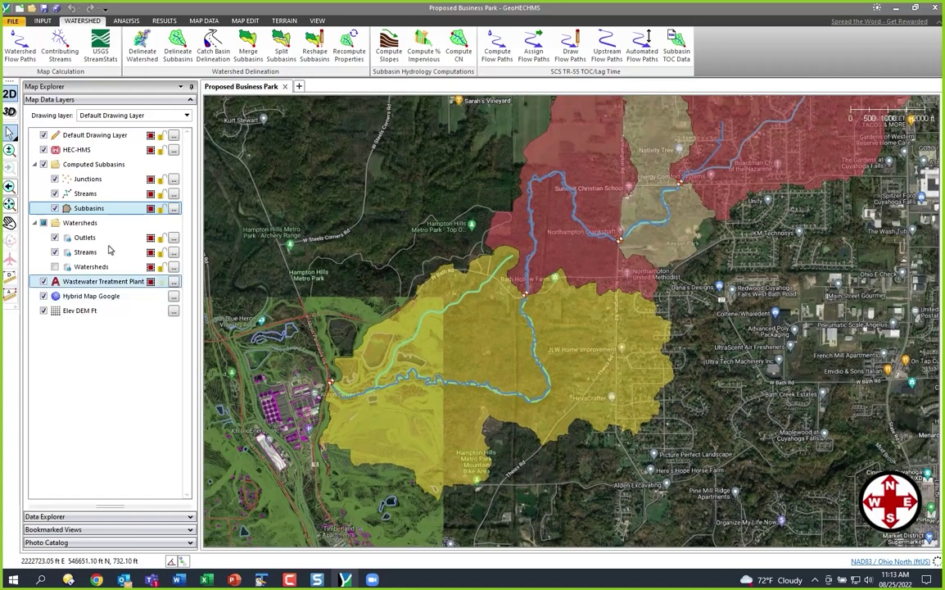
{"action": "left_click", "coordinate": [55, 267]}
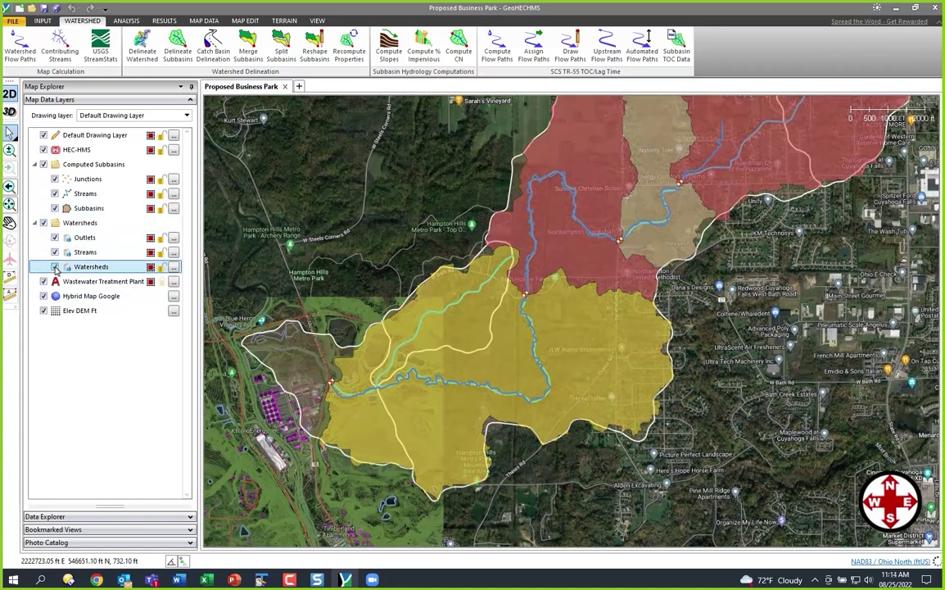
{"action": "scroll", "coordinate": [482, 256], "scroll_direction": "up", "scroll_amount": 2}
{"action": "scroll", "coordinate": [482, 256], "scroll_direction": "up", "scroll_amount": 2}
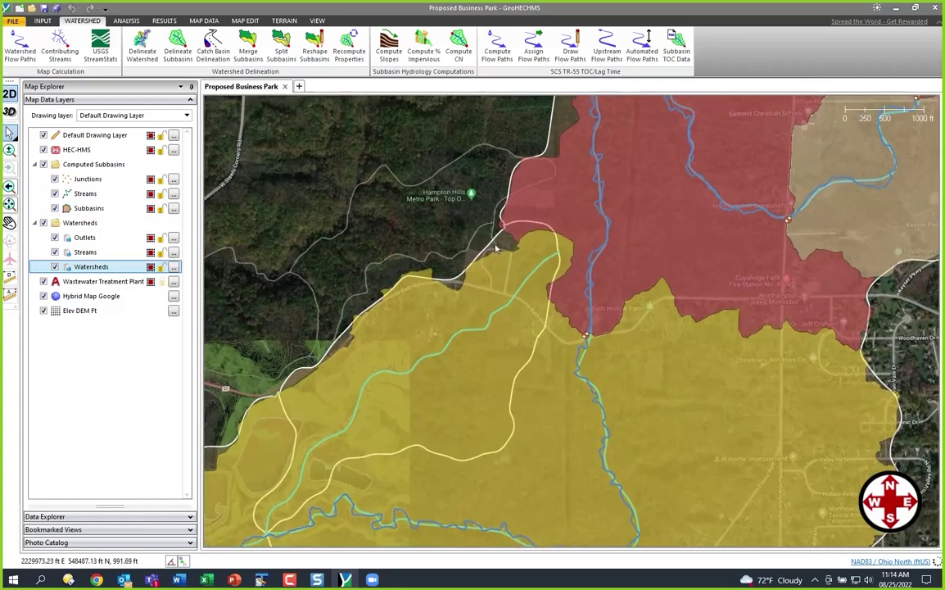